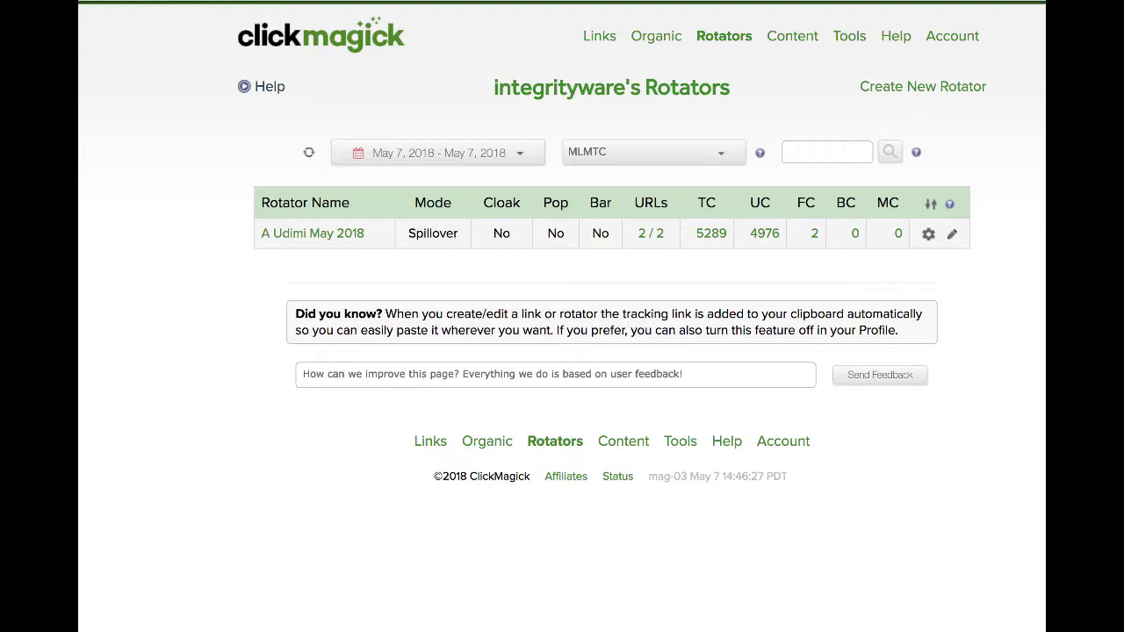
Step: Expand the A Udimi May 2018 rotator and review its 19+ URLs with click counts and Archived status
{"action": "left_click", "coordinate": [650, 234]}
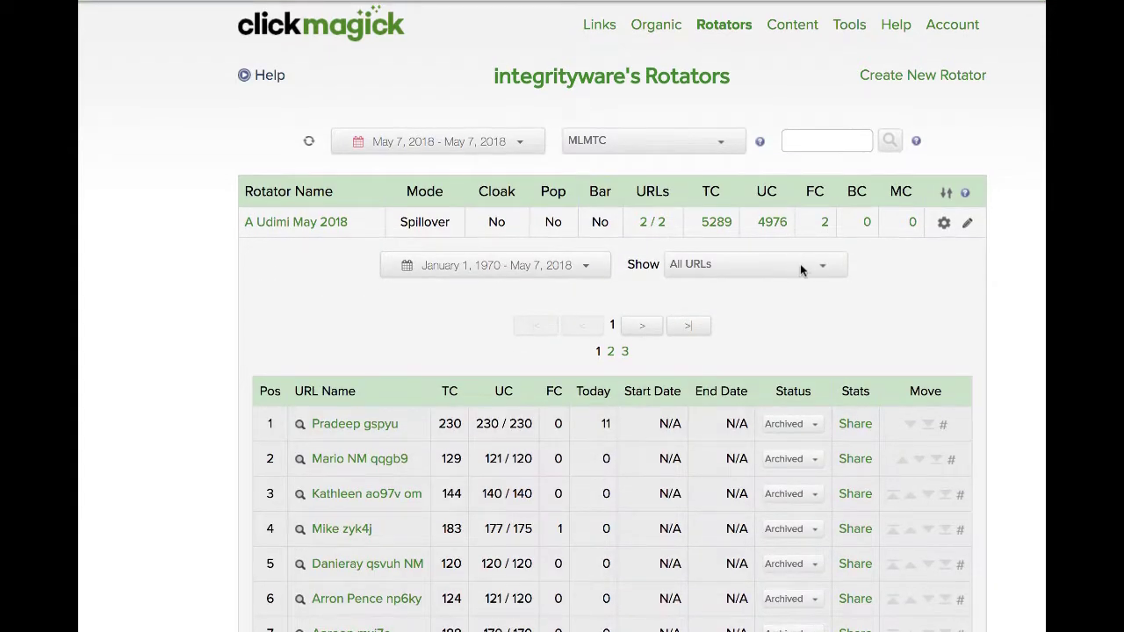
{"action": "scroll", "coordinate": [853, 254], "scroll_direction": "down", "scroll_amount": 5}
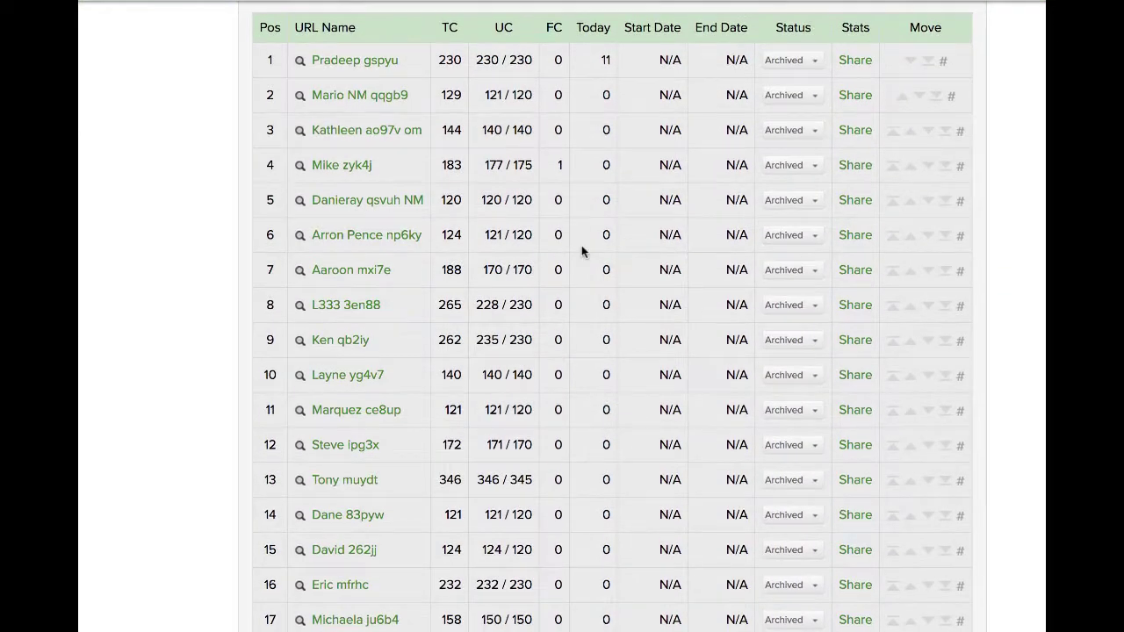
{"action": "scroll", "coordinate": [303, 50], "scroll_direction": "down", "scroll_amount": 1}
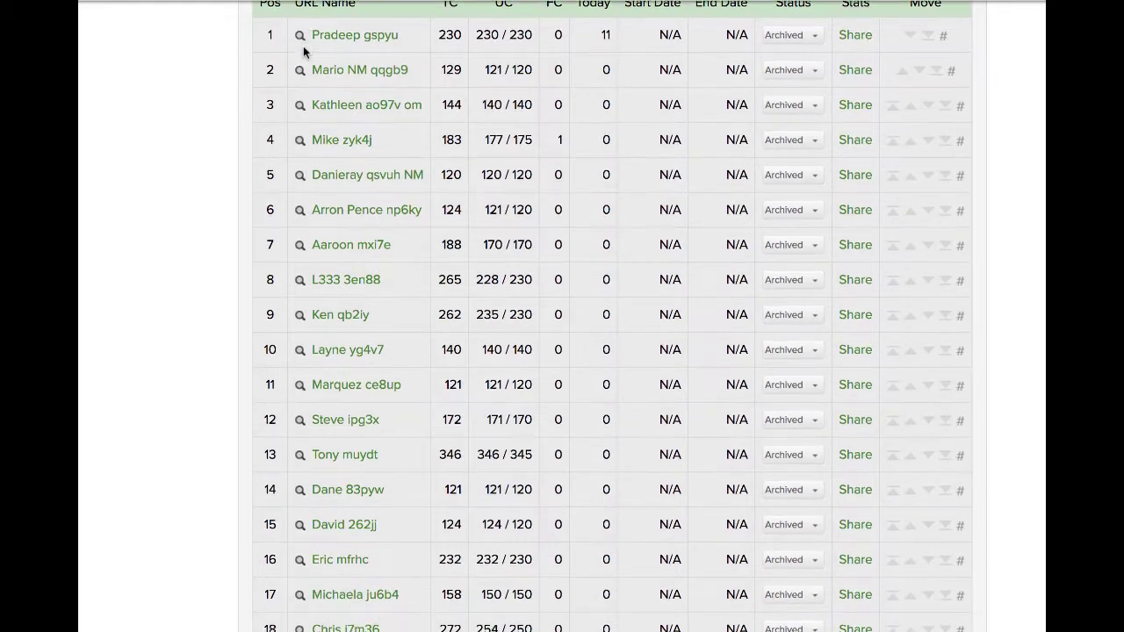
{"action": "scroll", "coordinate": [303, 48], "scroll_direction": "down", "scroll_amount": 1}
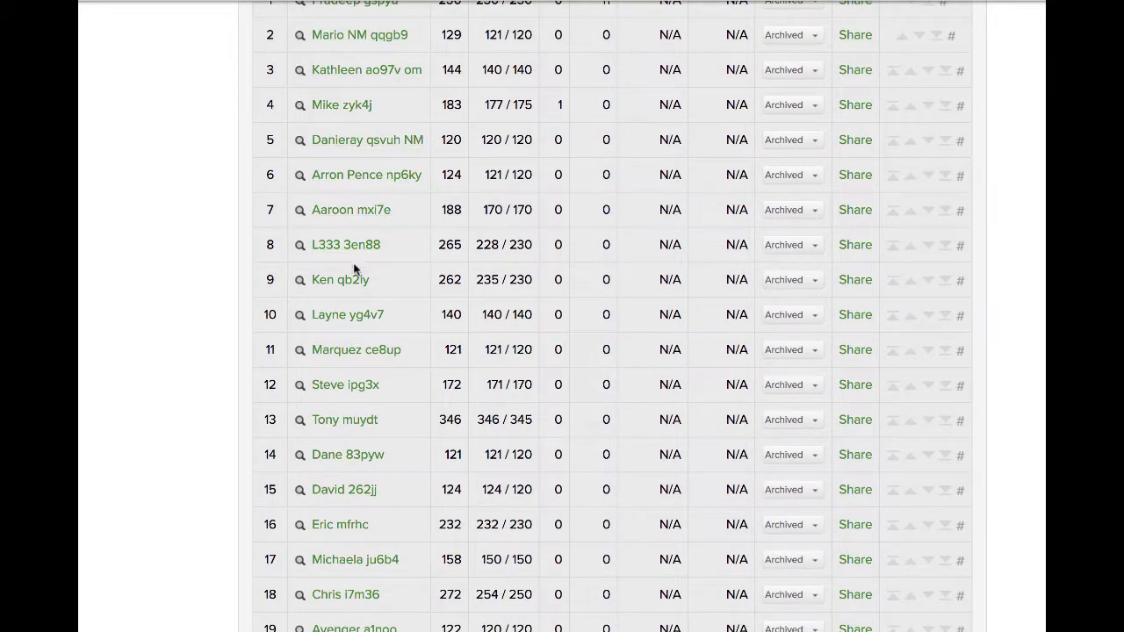
{"action": "scroll", "coordinate": [227, 257], "scroll_direction": "up", "scroll_amount": 5}
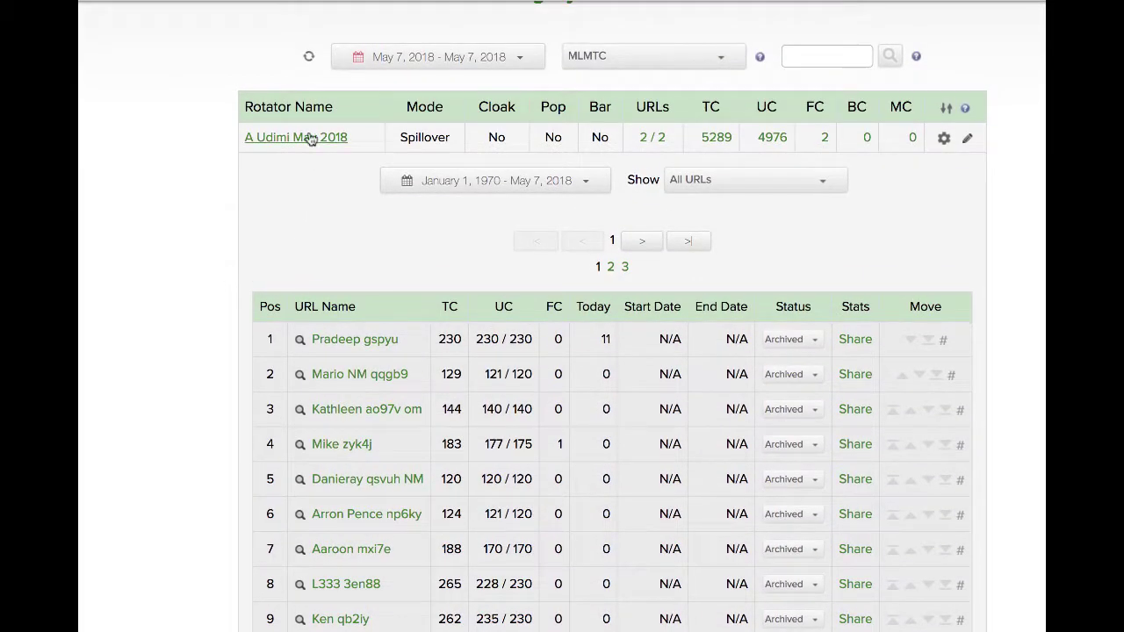
Step: Open the A Udimi May 2018 rotator's settings, keep the MLMTC group, and select the rotator link URL
{"action": "left_click", "coordinate": [309, 138]}
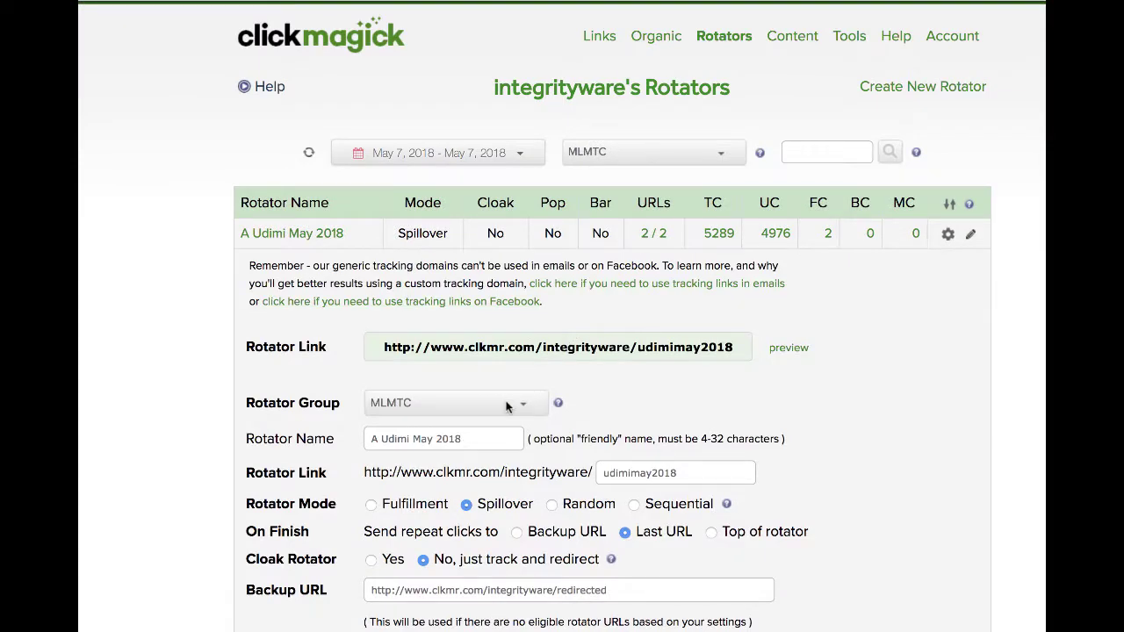
{"action": "left_click", "coordinate": [506, 403]}
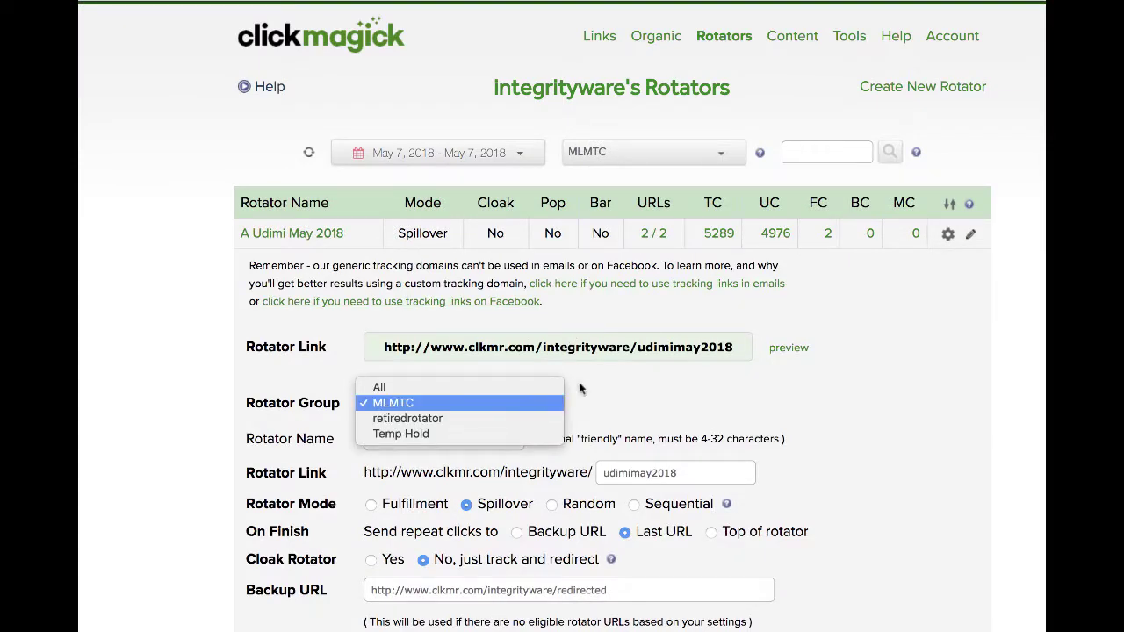
{"action": "left_click", "coordinate": [505, 402]}
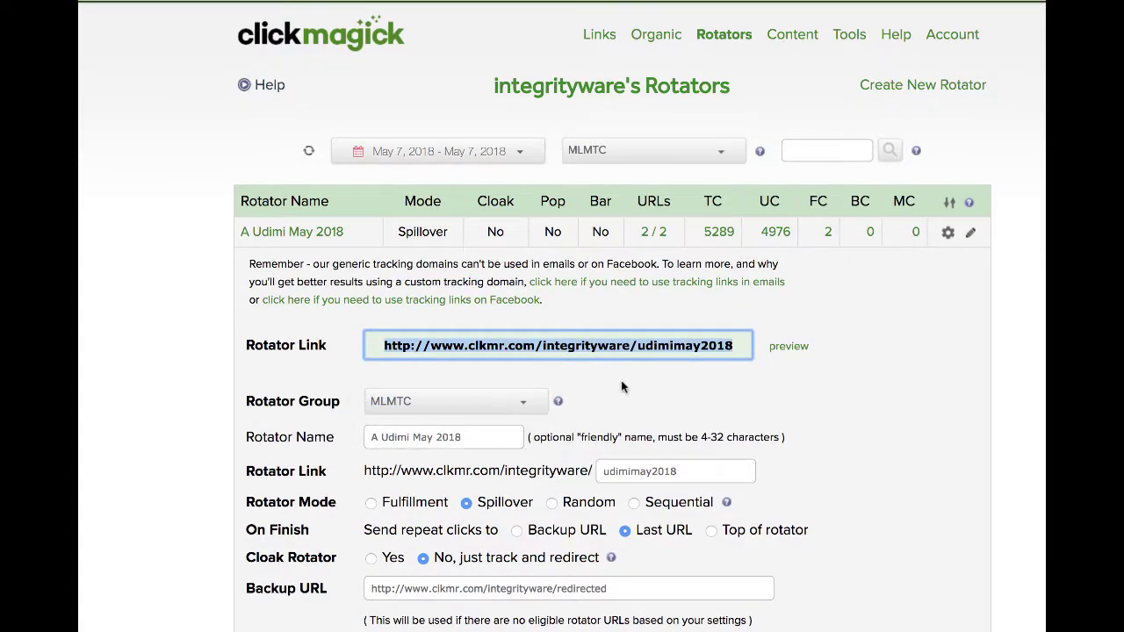
{"action": "left_click_drag", "start_coordinate": [384, 344], "coordinate": [766, 345]}
Step: Reopen the rotator's URL table and review page 1 of 3, all archived, 5289 total clicks
{"action": "left_click", "coordinate": [657, 233]}
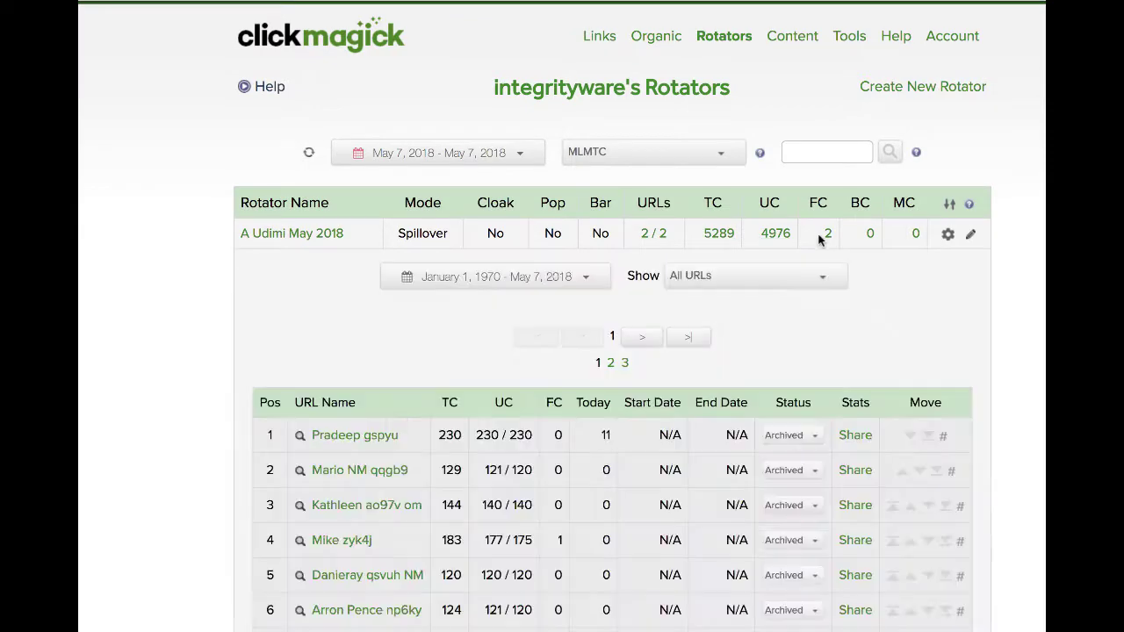
{"action": "scroll", "coordinate": [309, 293], "scroll_direction": "down", "scroll_amount": 4}
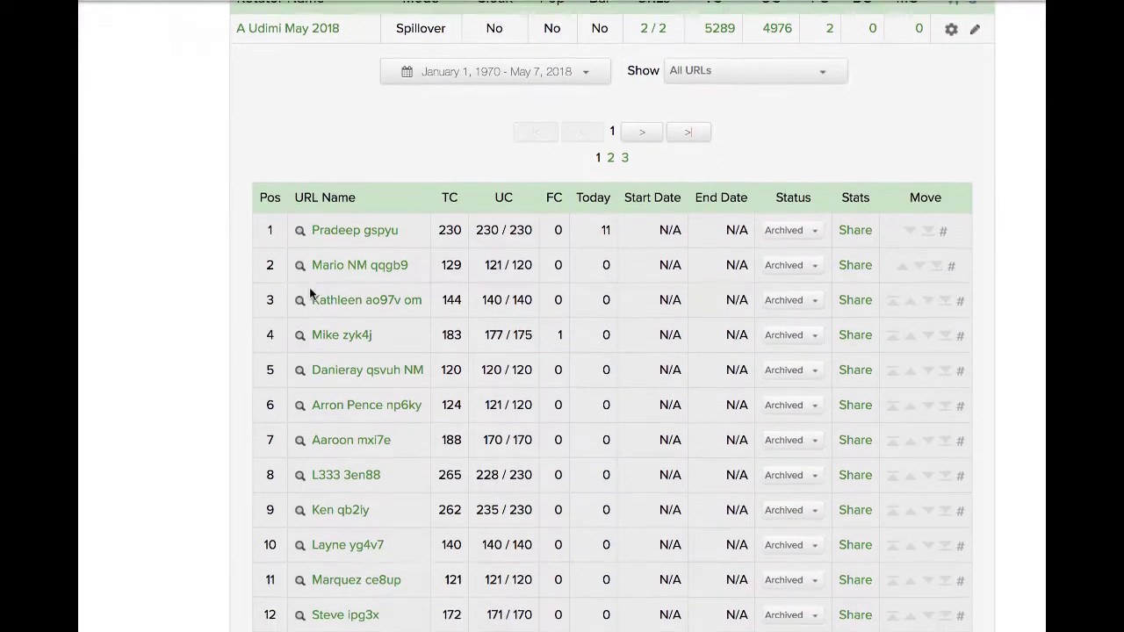
{"action": "scroll", "coordinate": [309, 294], "scroll_direction": "down", "scroll_amount": 2}
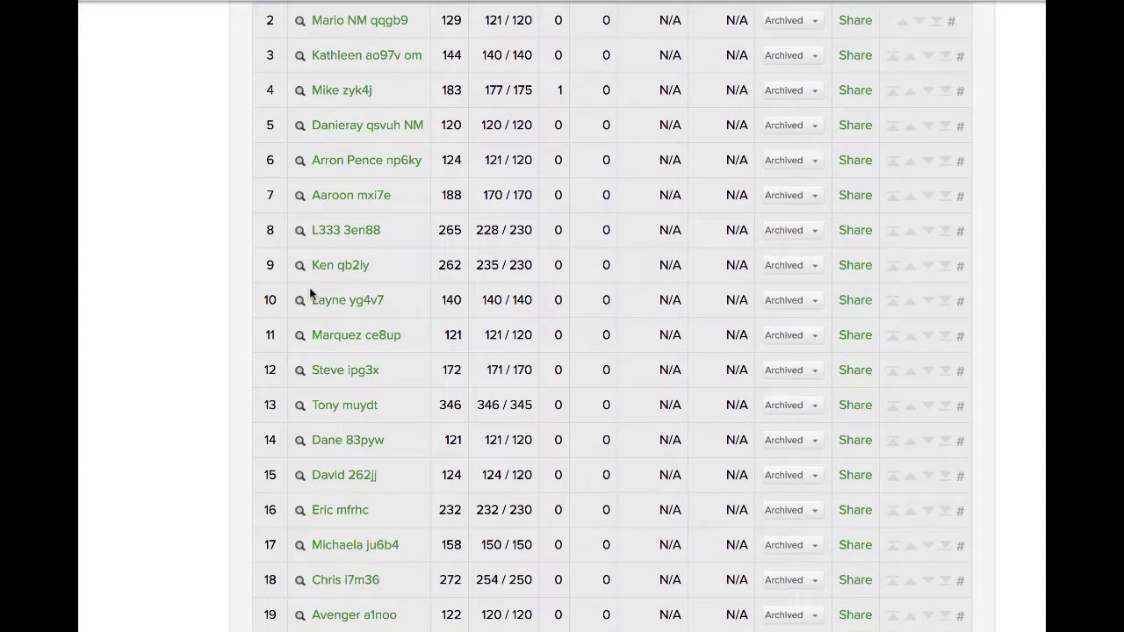
{"action": "scroll", "coordinate": [301, 302], "scroll_direction": "up", "scroll_amount": 2}
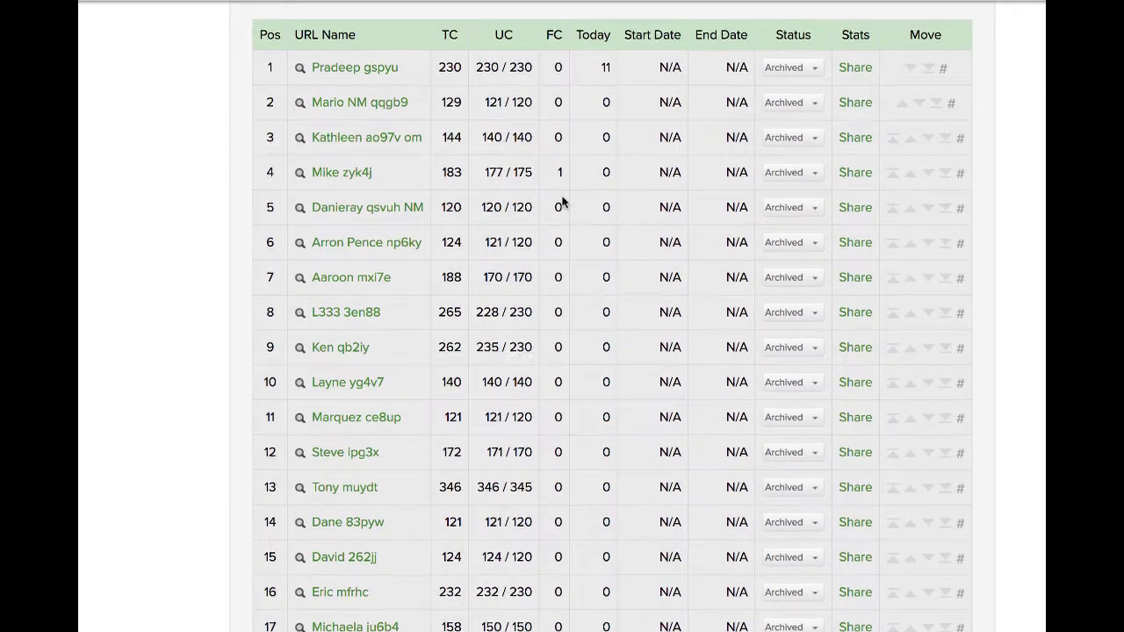
{"action": "scroll", "coordinate": [561, 200], "scroll_direction": "up", "scroll_amount": 1}
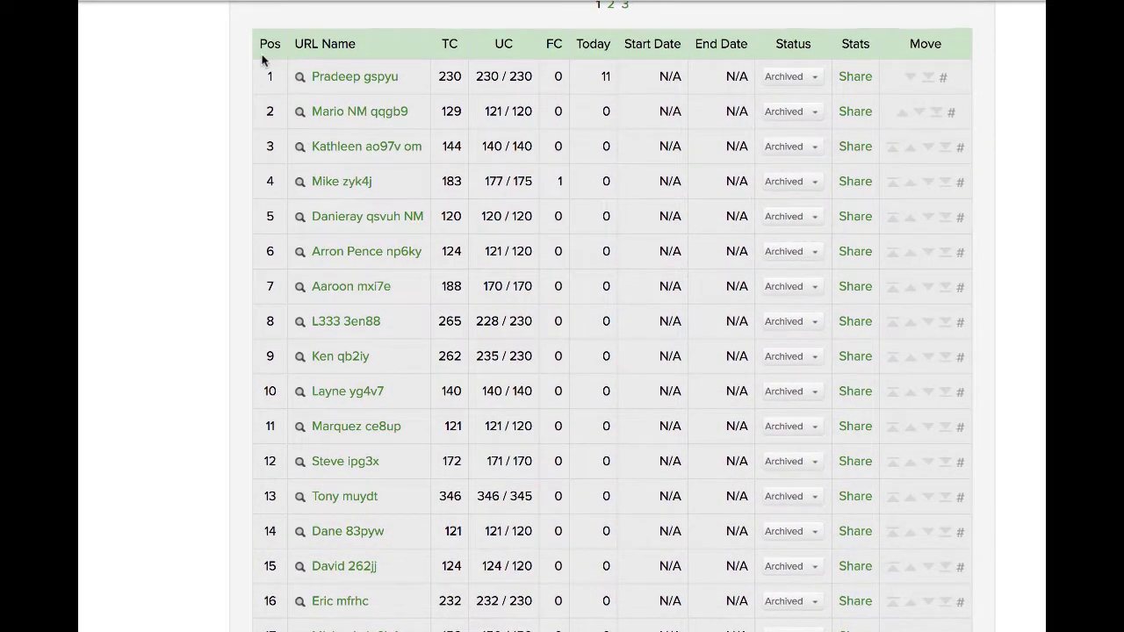
{"action": "scroll", "coordinate": [260, 79], "scroll_direction": "up", "scroll_amount": 1}
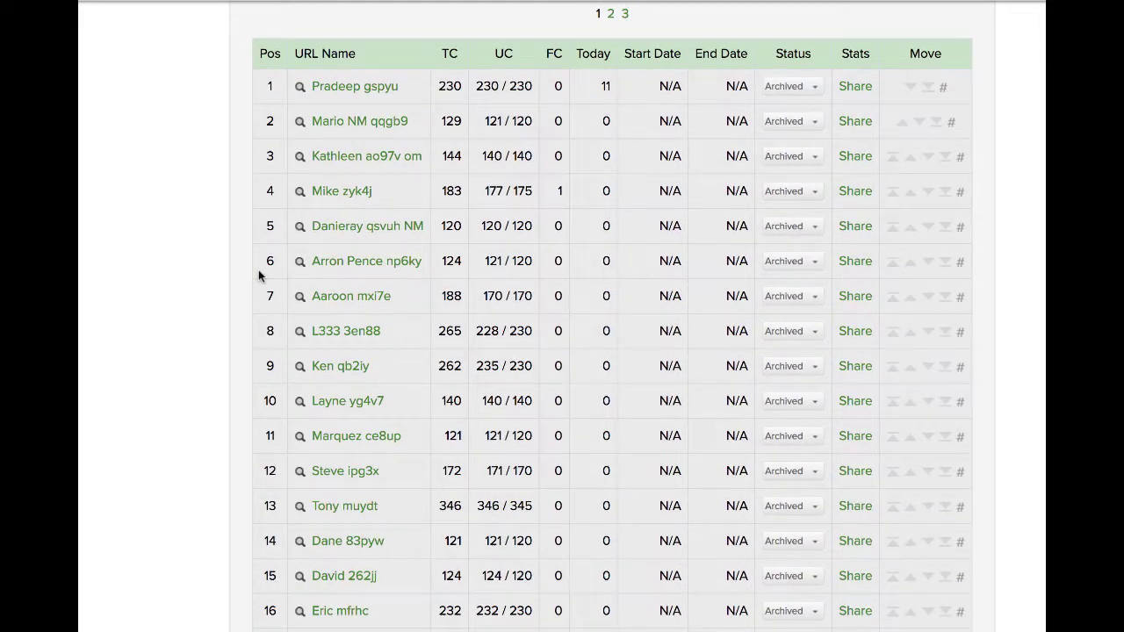
{"action": "scroll", "coordinate": [258, 278], "scroll_direction": "down", "scroll_amount": 3}
{"action": "scroll", "coordinate": [258, 278], "scroll_direction": "up", "scroll_amount": 4}
{"action": "scroll", "coordinate": [259, 277], "scroll_direction": "up", "scroll_amount": 2}
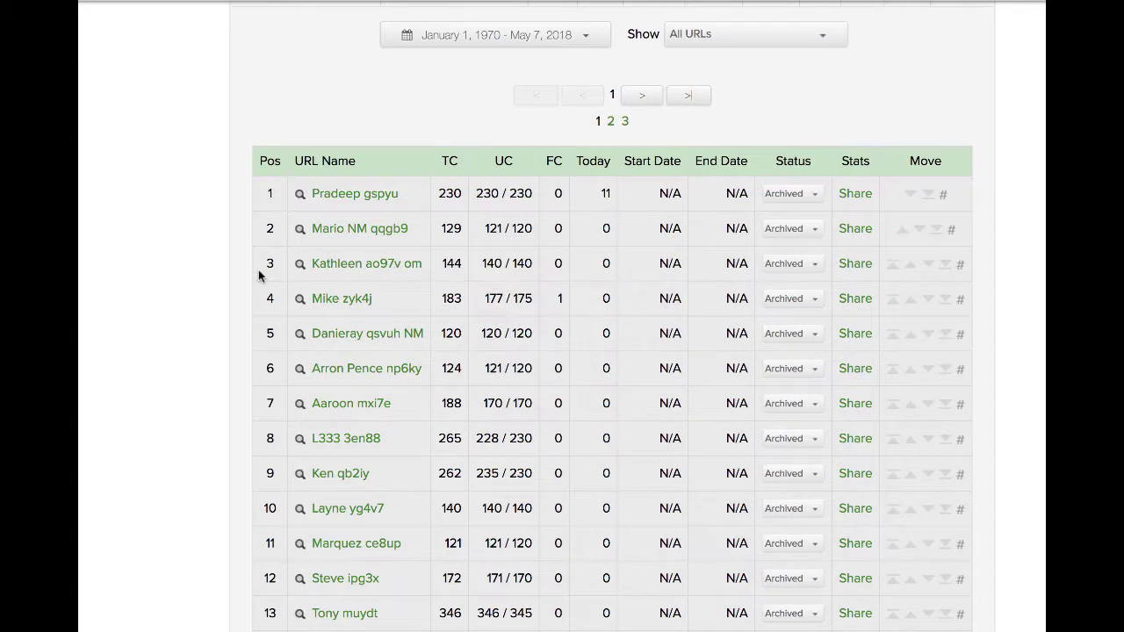
{"action": "scroll", "coordinate": [231, 137], "scroll_direction": "up", "scroll_amount": 2}
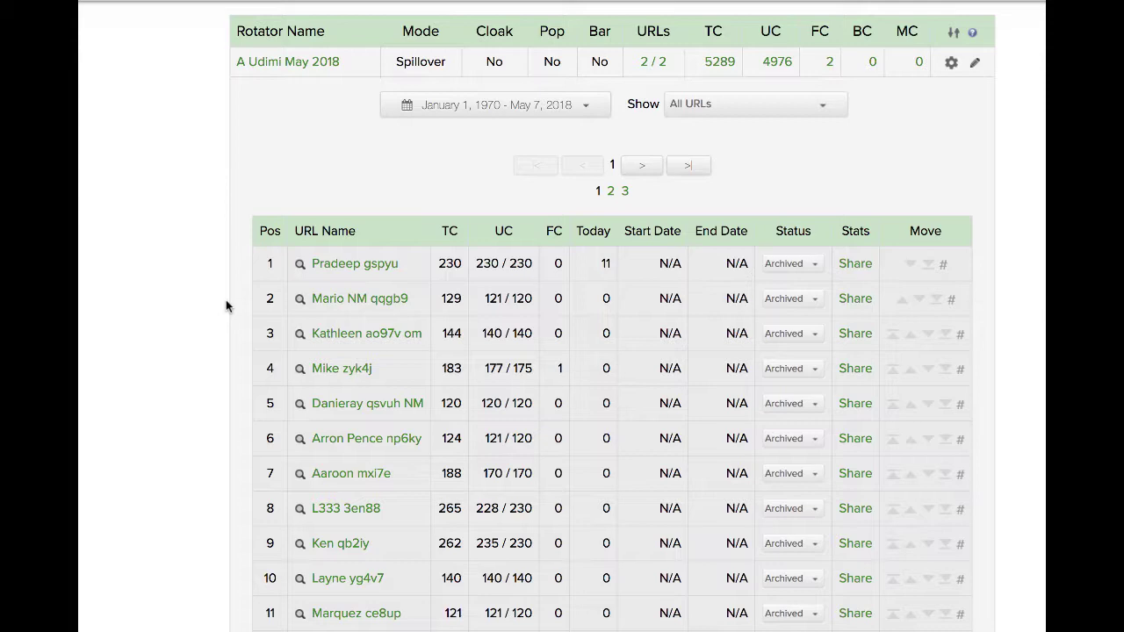
{"action": "scroll", "coordinate": [226, 301], "scroll_direction": "up", "scroll_amount": 2}
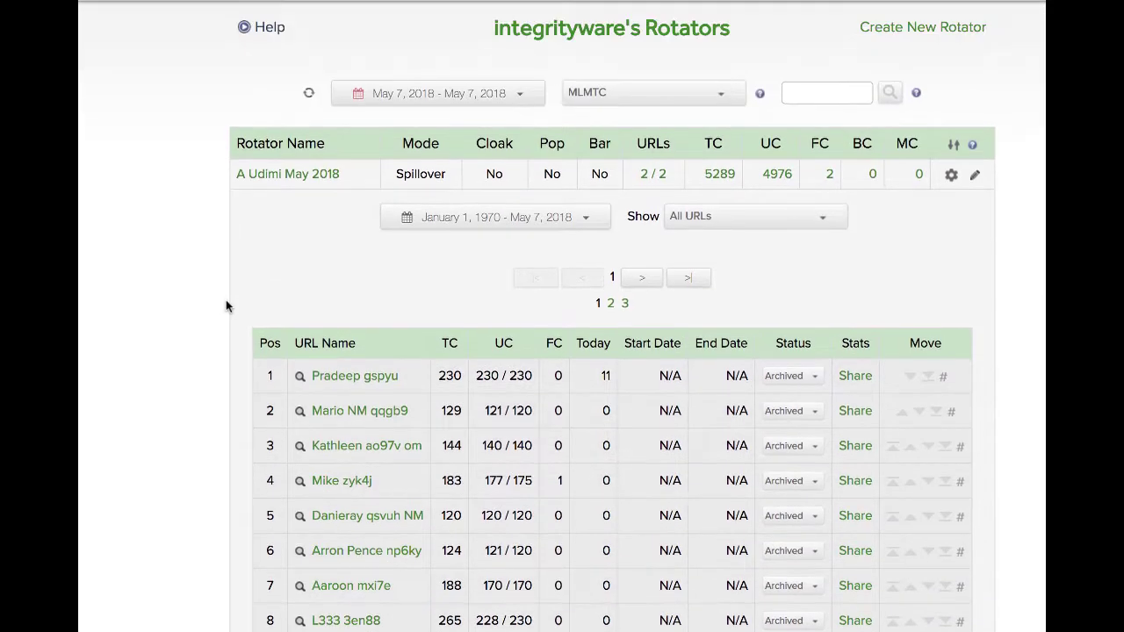
{"action": "scroll", "coordinate": [226, 301], "scroll_direction": "down", "scroll_amount": 2}
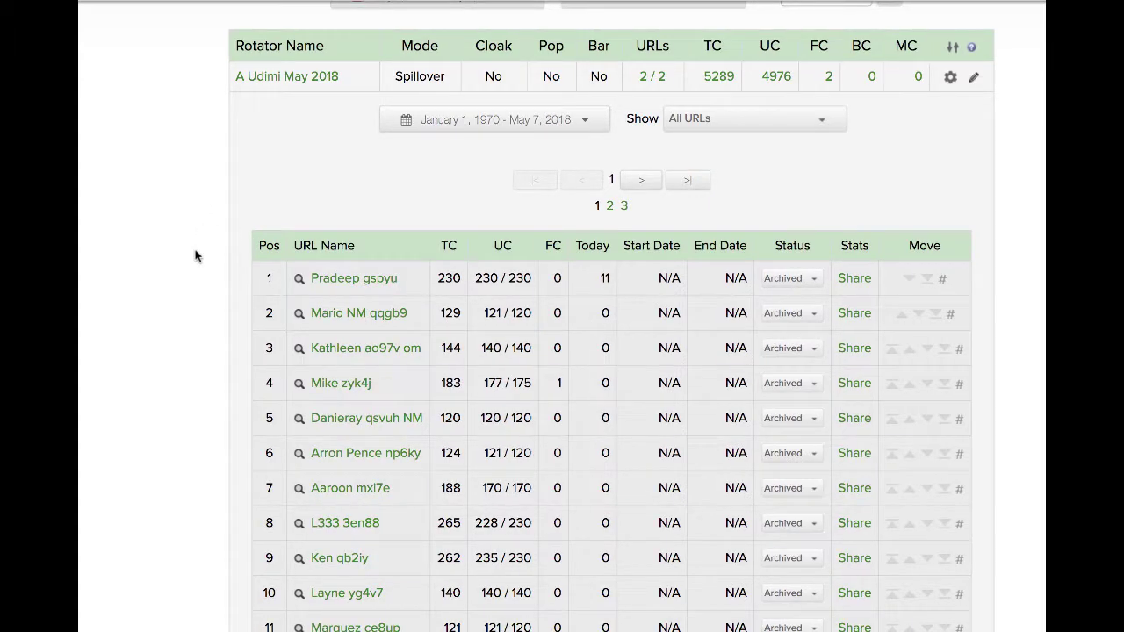
{"action": "scroll", "coordinate": [357, 286], "scroll_direction": "up", "scroll_amount": 1}
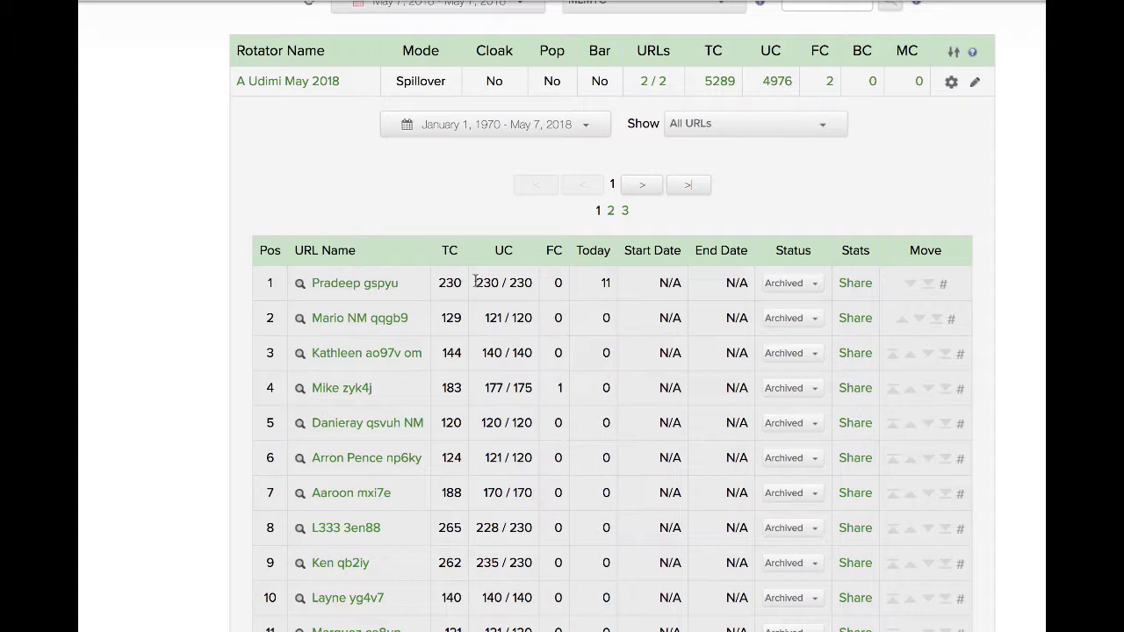
{"action": "left_click_drag", "start_coordinate": [474, 281], "coordinate": [532, 284]}
{"action": "left_click", "coordinate": [332, 219]}
{"action": "scroll", "coordinate": [332, 220], "scroll_direction": "up", "scroll_amount": 1}
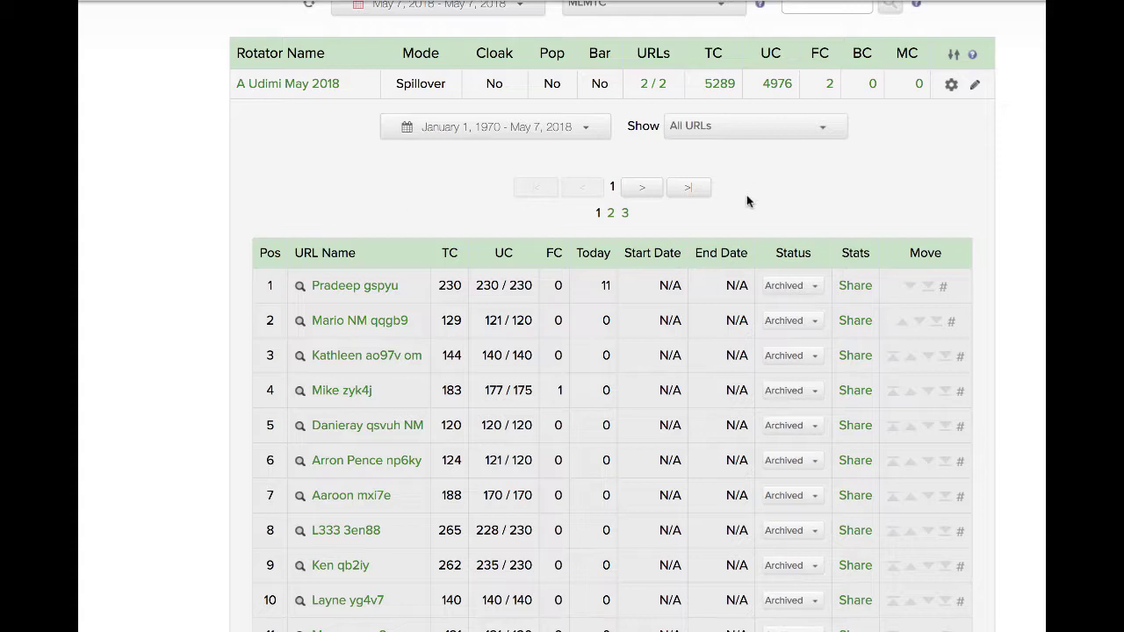
{"action": "scroll", "coordinate": [562, 316], "scroll_direction": "up", "scroll_amount": 2}
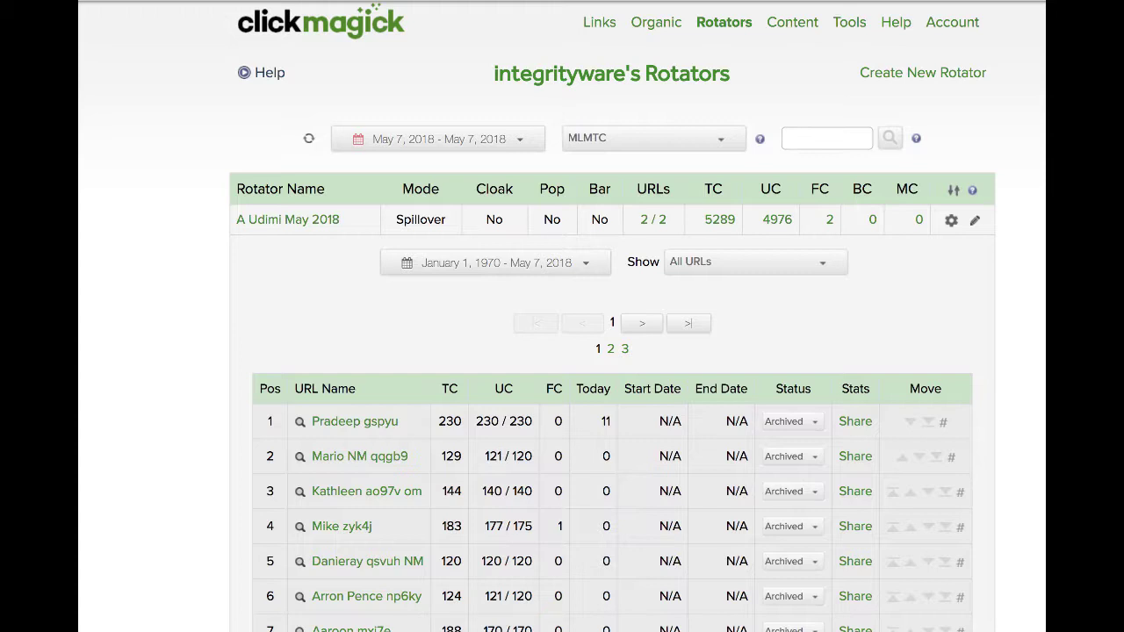
{"action": "scroll", "coordinate": [843, 281], "scroll_direction": "up", "scroll_amount": 1}
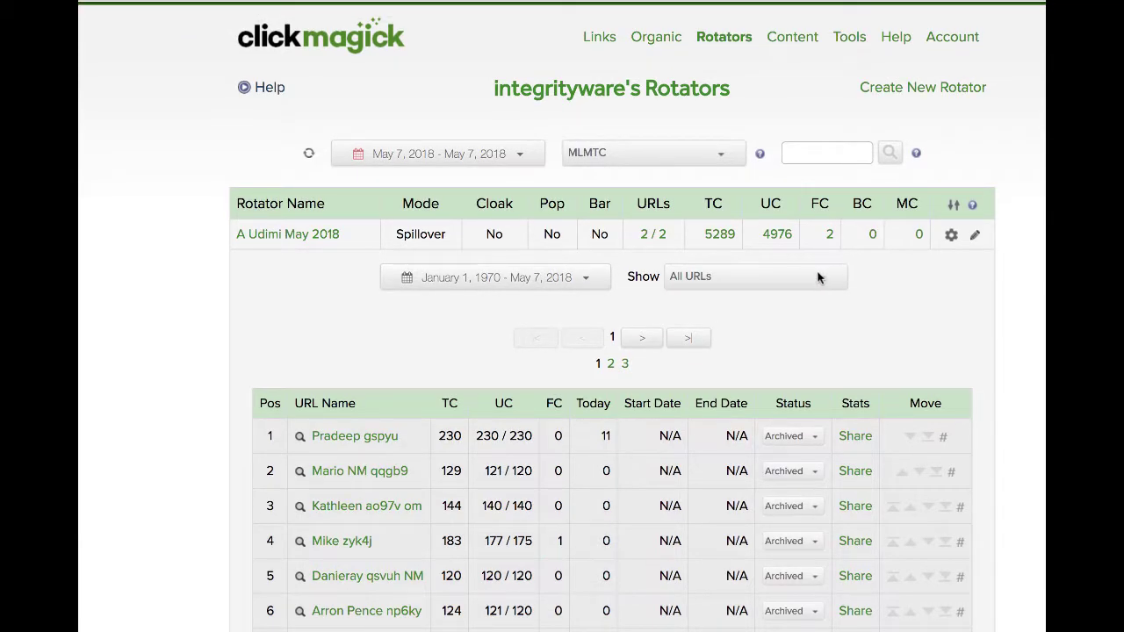
{"action": "left_click", "coordinate": [654, 235]}
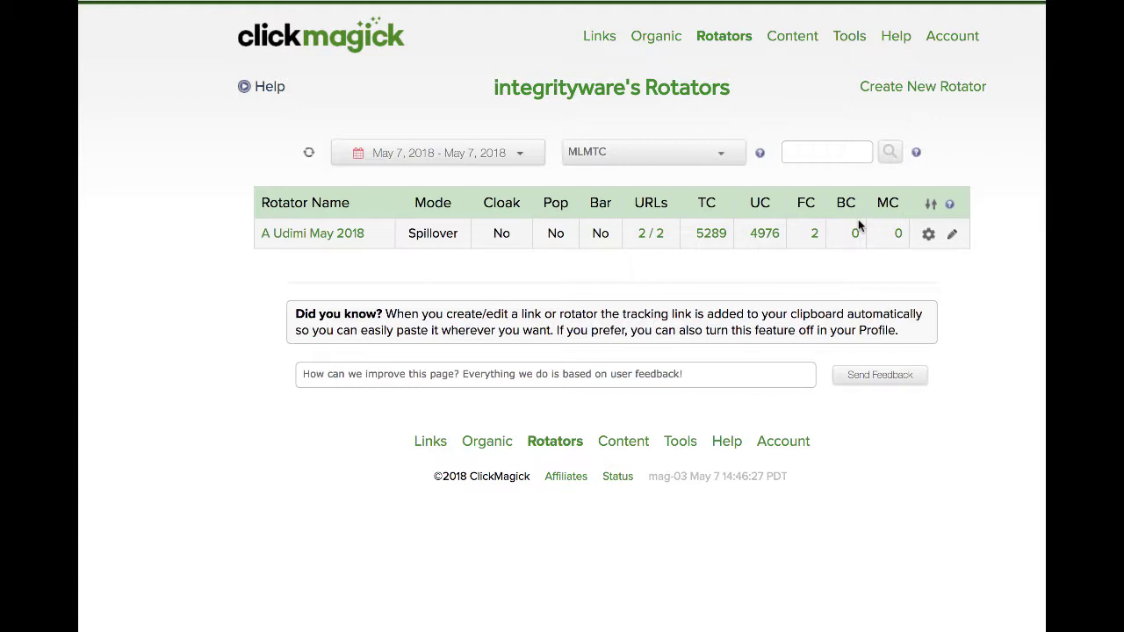
Step: Go to the Tracking Links page and look over the links listed for May 7, 2018
{"action": "left_click", "coordinate": [600, 36]}
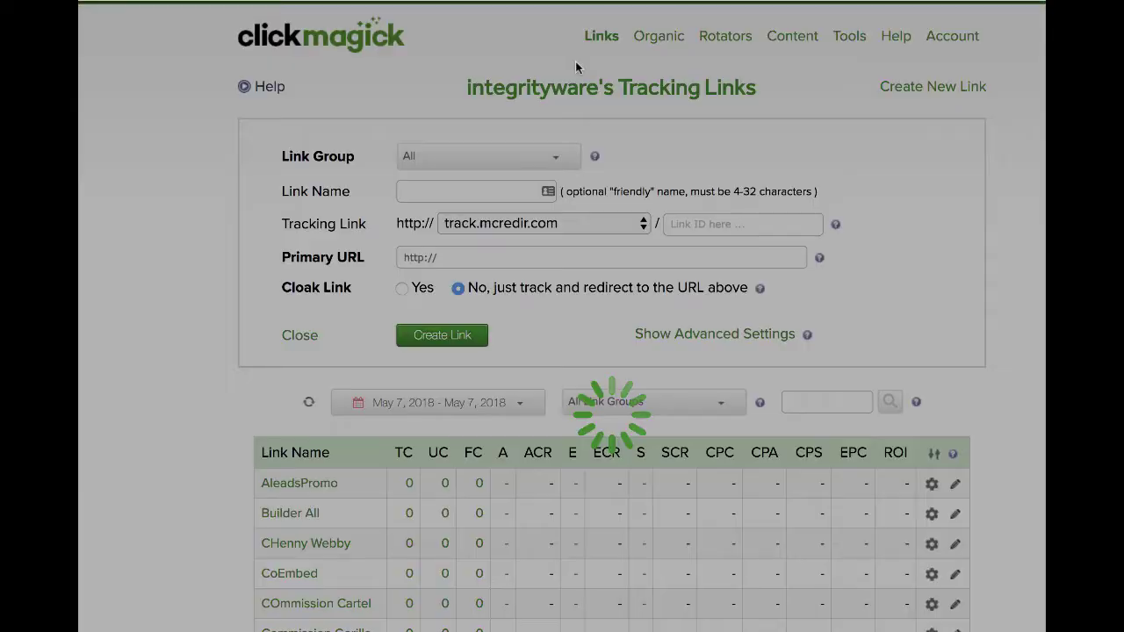
{"action": "scroll", "coordinate": [501, 220], "scroll_direction": "down", "scroll_amount": 3}
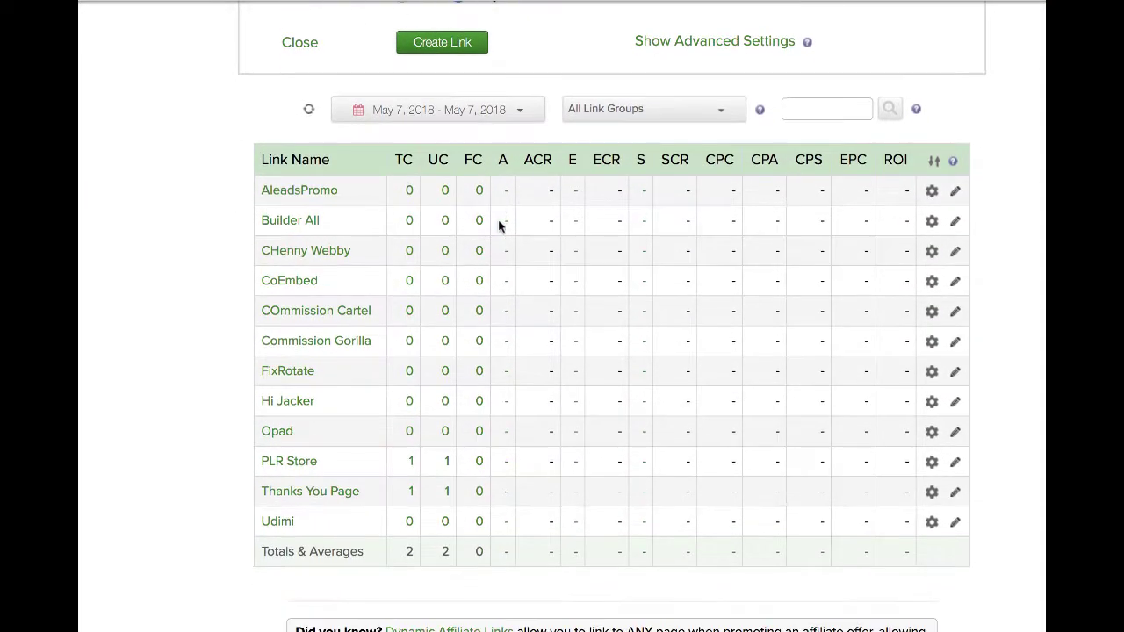
{"action": "scroll", "coordinate": [499, 226], "scroll_direction": "up", "scroll_amount": 3}
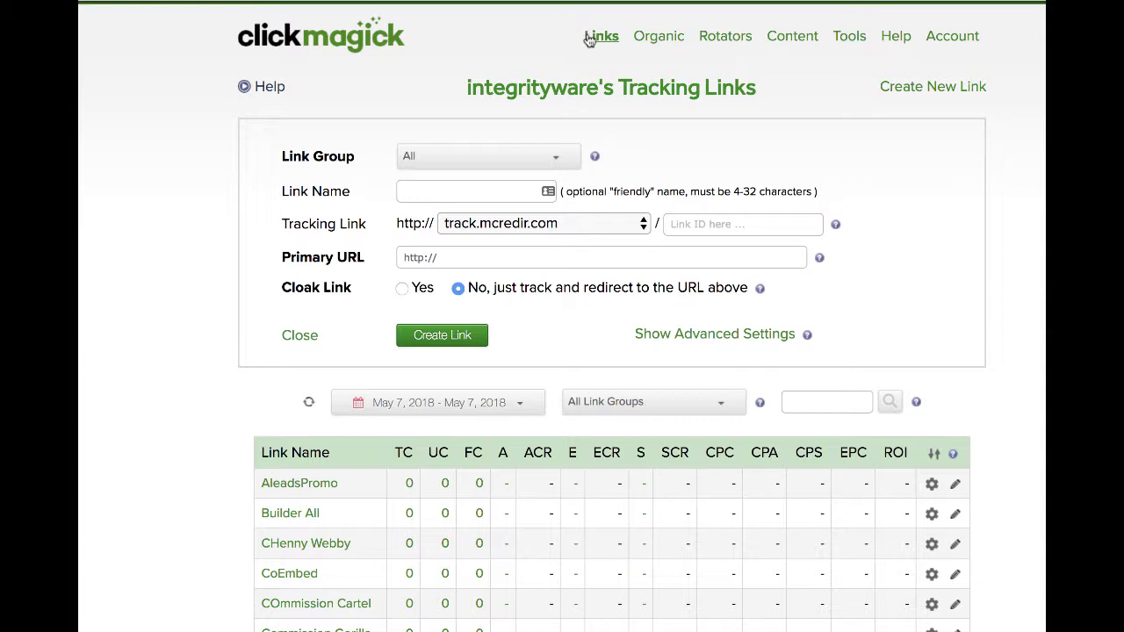
{"action": "left_click", "coordinate": [848, 37]}
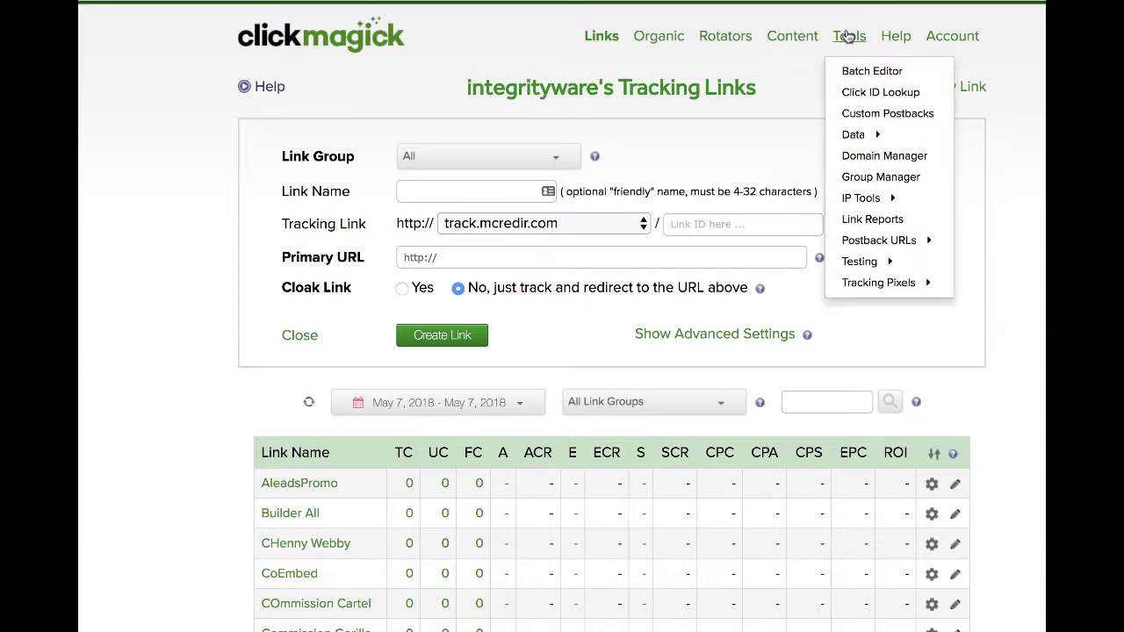
{"action": "mouse_move", "coordinate": [793, 41]}
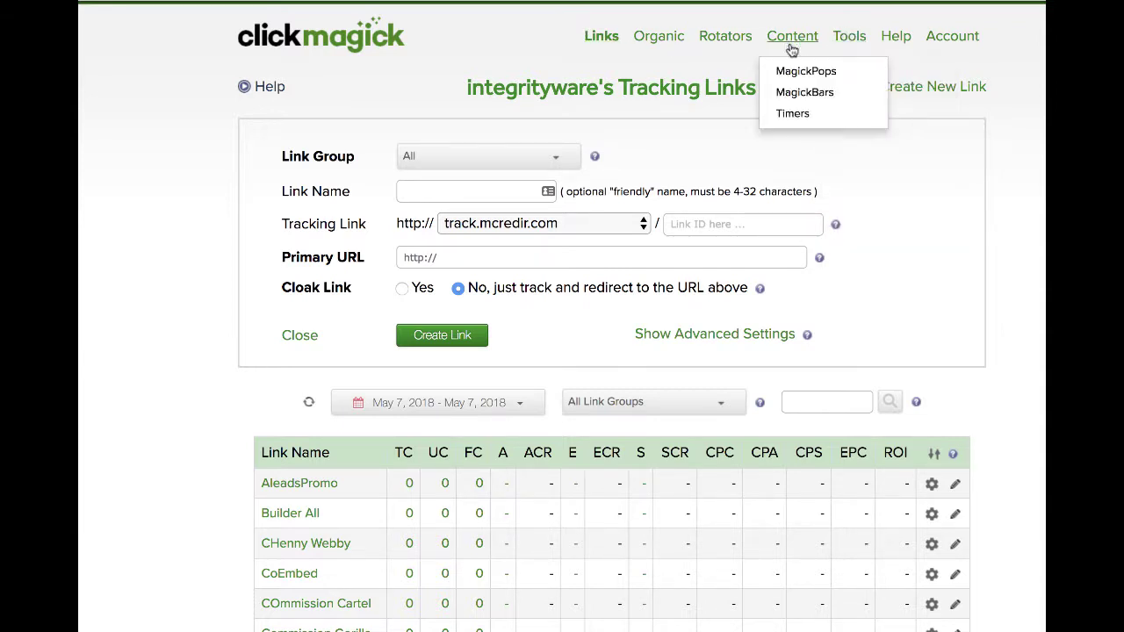